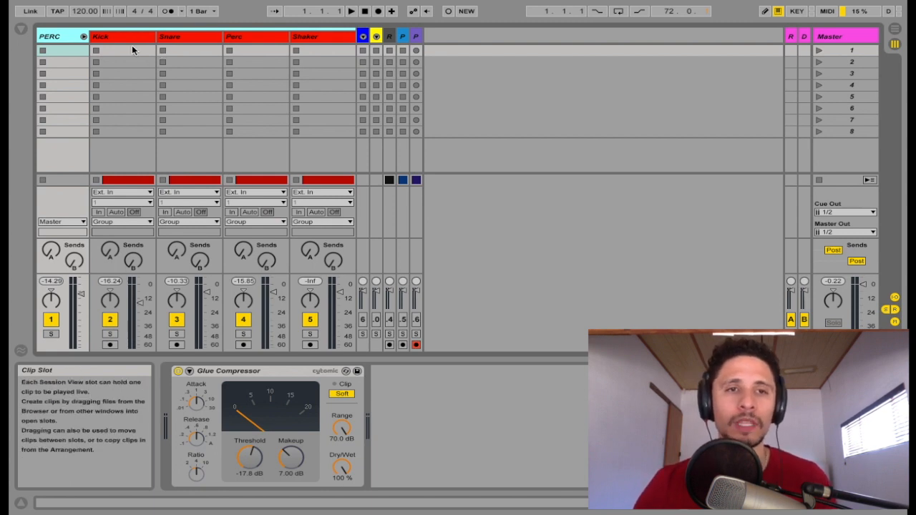
Select the Kick track to view its device chain.
left_click(130, 37)
Inspect the Snare, Perc and Shaker device chains, ending on the Kick's EQ Eight and Glue Compressor.
left_click(197, 36)
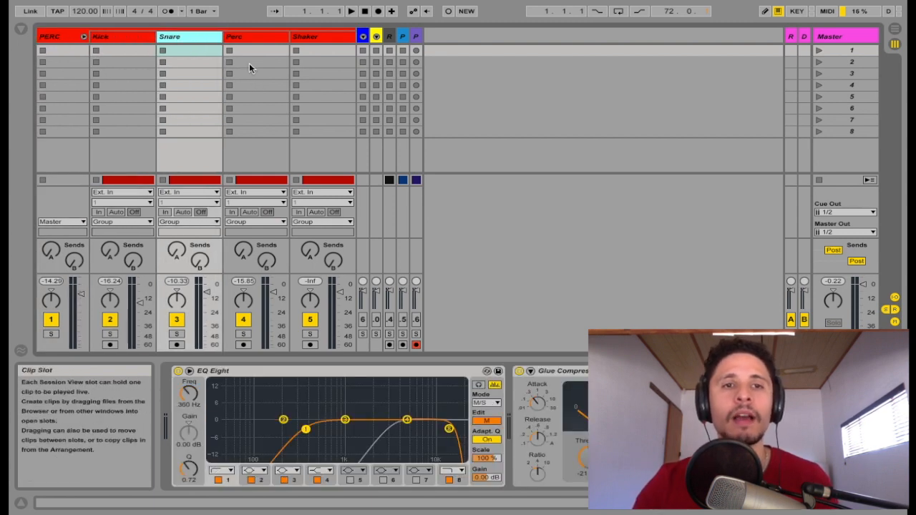
left_click(248, 36)
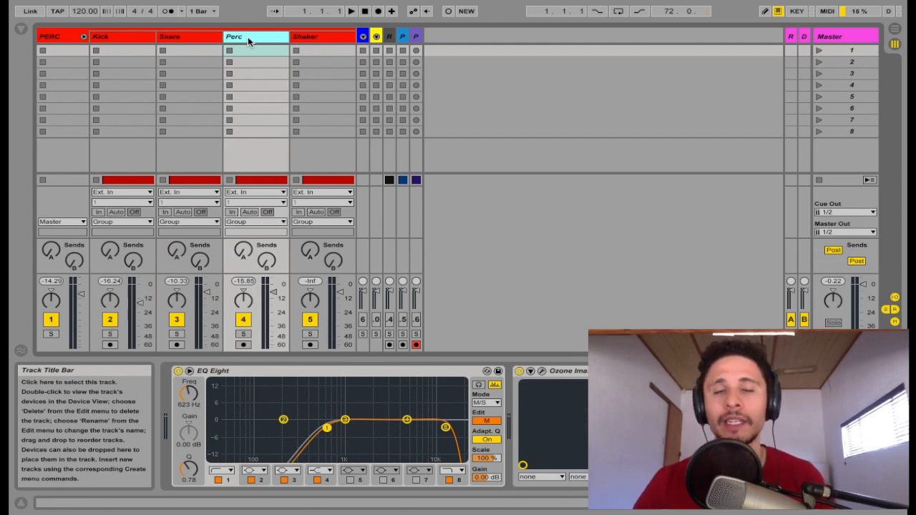
left_click(318, 38)
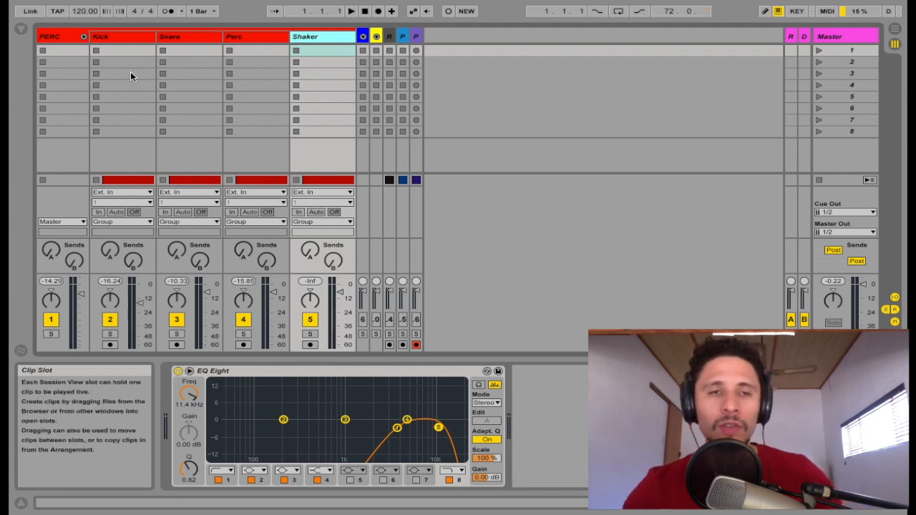
left_click(127, 36)
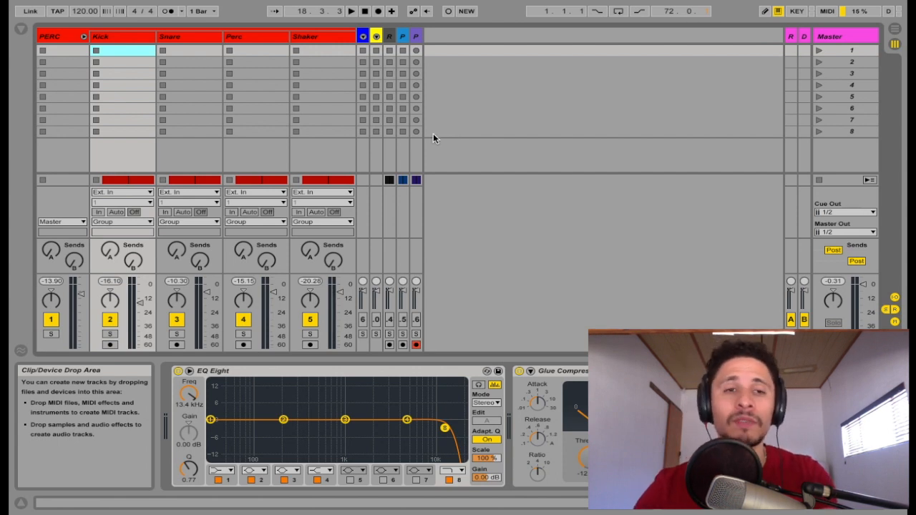
Select the Kick track to show its EQ Eight with the 13.4 kHz high cut.
left_click(104, 37)
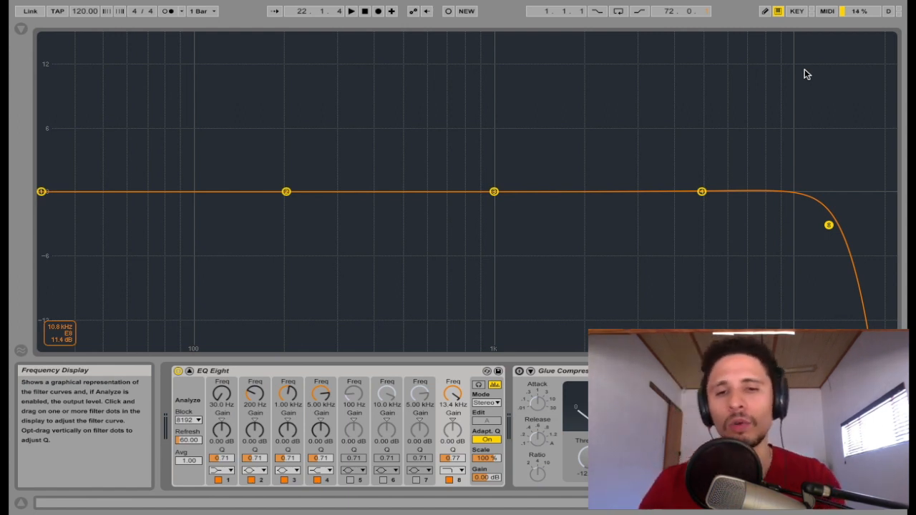
key("space")
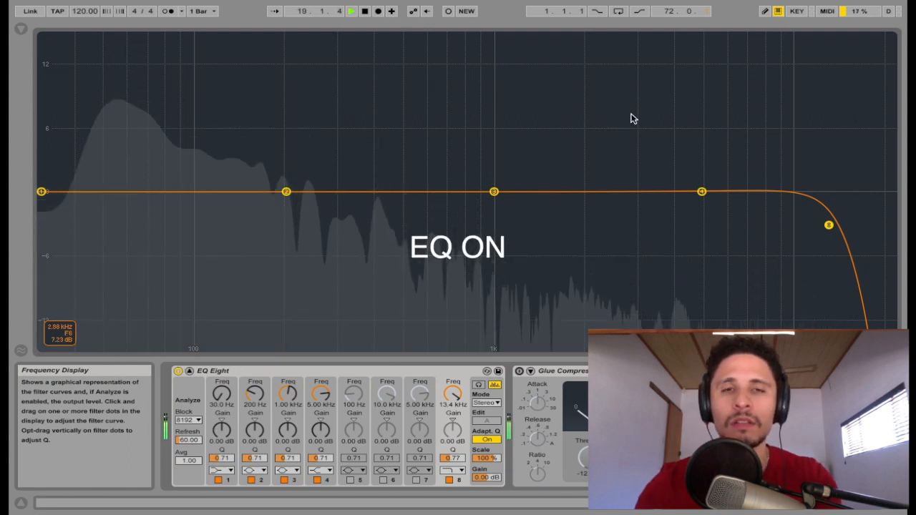
left_click(449, 481)
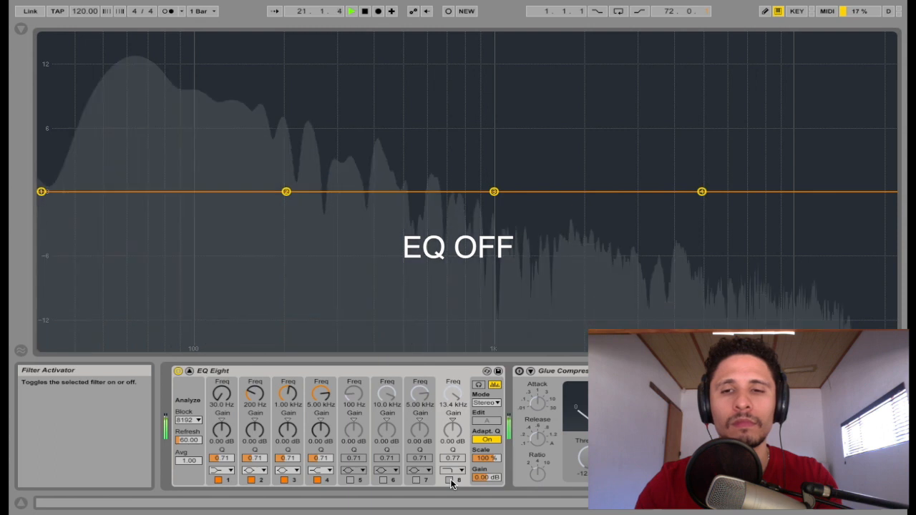
left_click(449, 480)
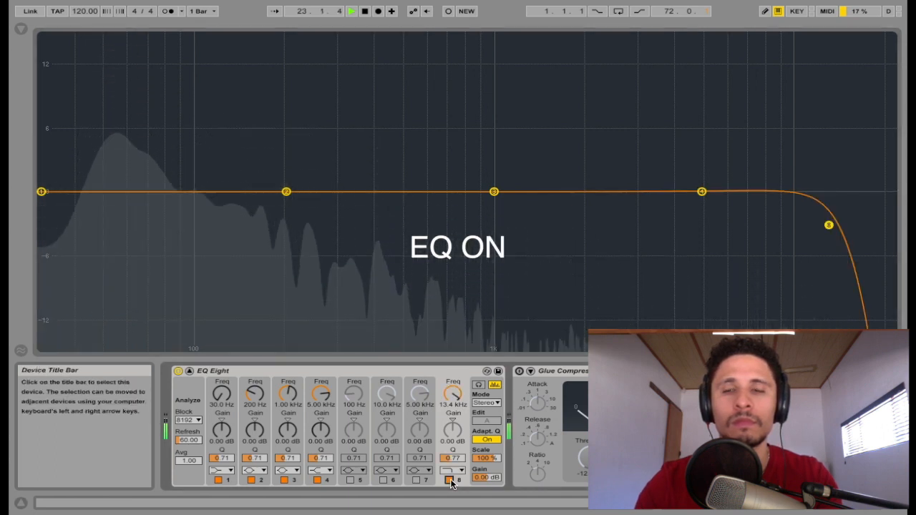
key("space")
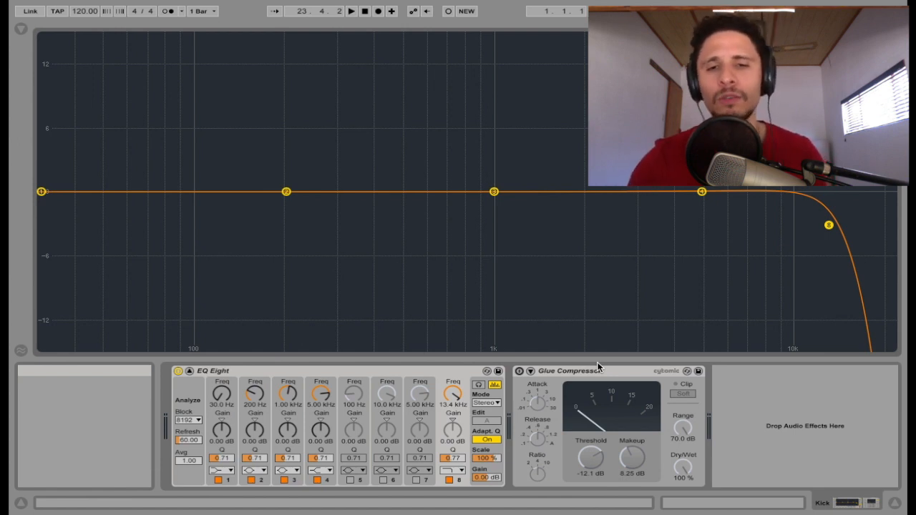
Switch on the Kick's Glue Compressor and A/B it on and off during playback.
left_click(519, 371)
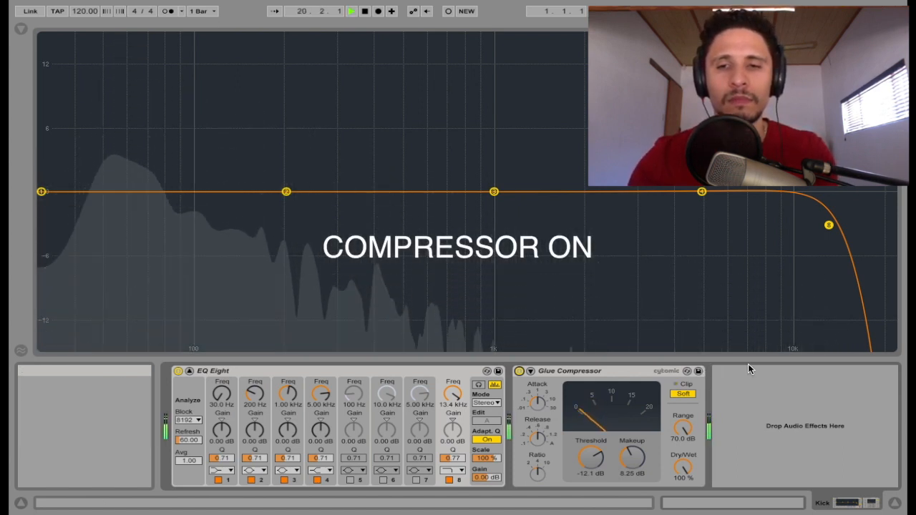
left_click(519, 371)
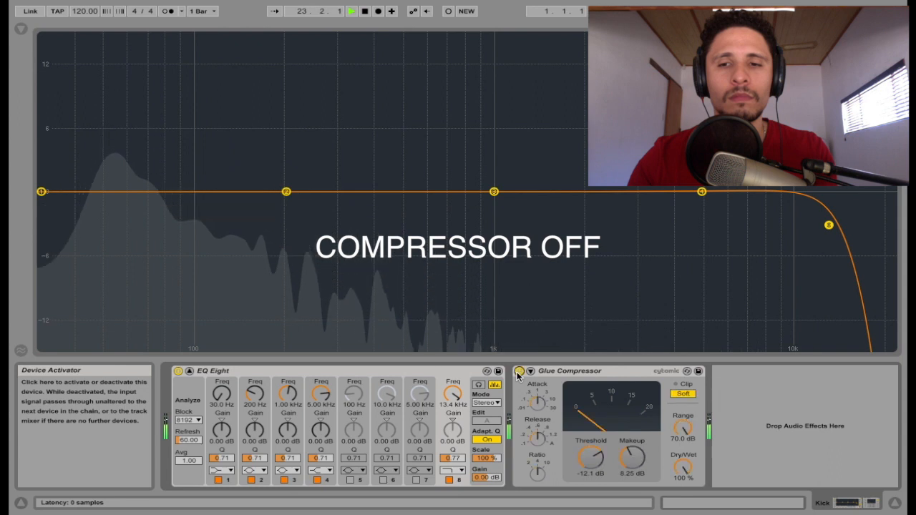
left_click(519, 370)
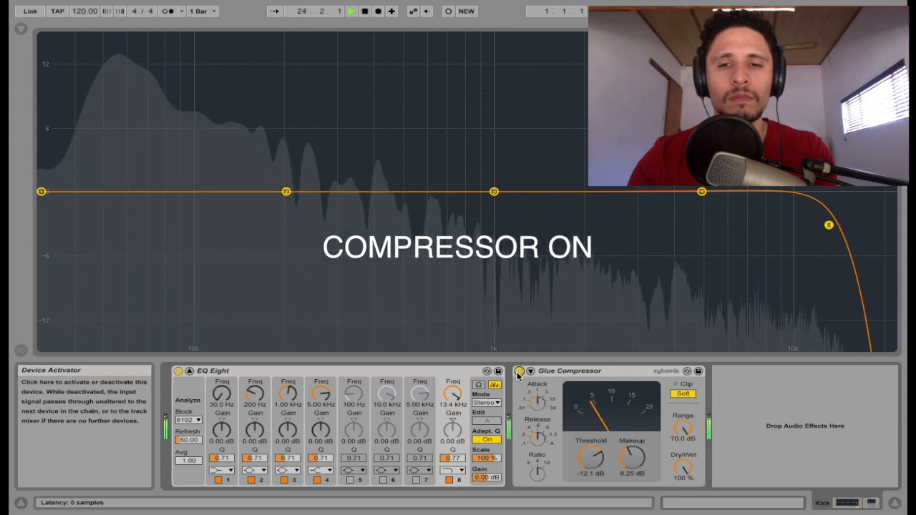
key("space")
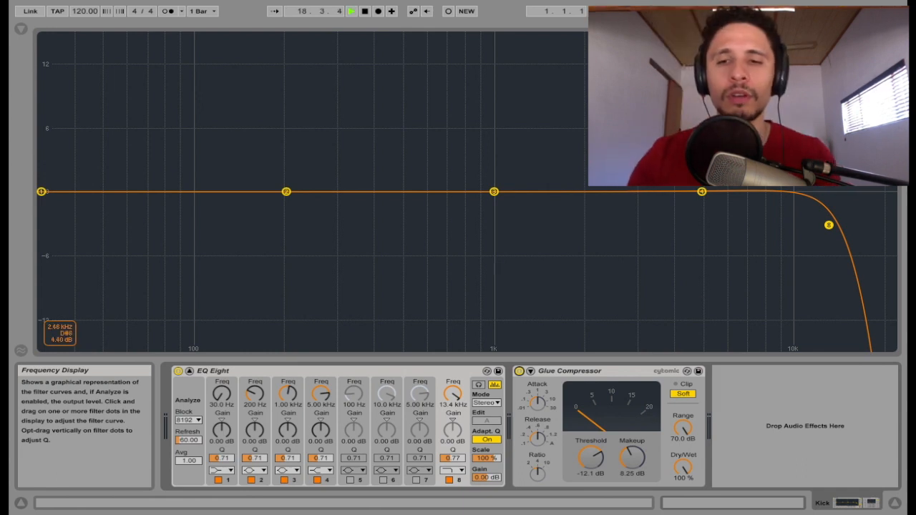
key("space")
mouse_move(680, 396)
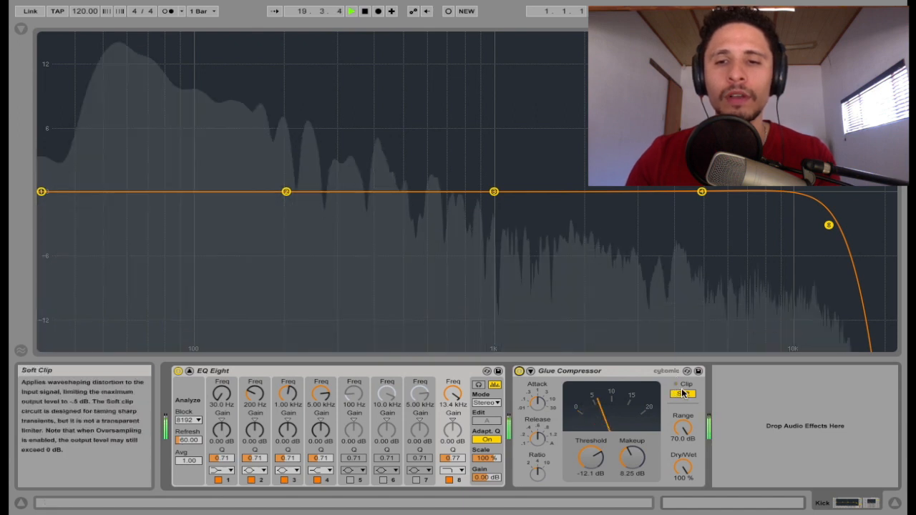
key("space")
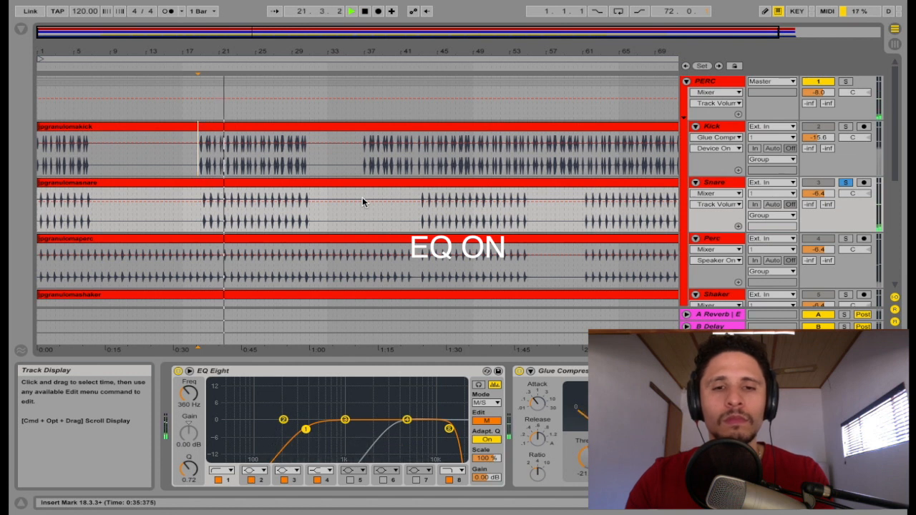
Lower the Snare EQ's band 1 from 360 Hz to about 351 Hz, comparing the EQ on and off.
left_click(178, 371)
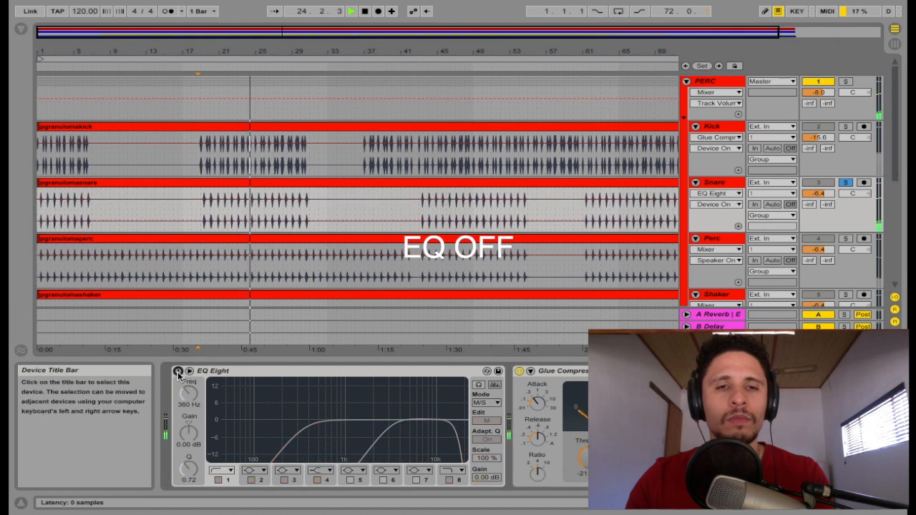
key("space")
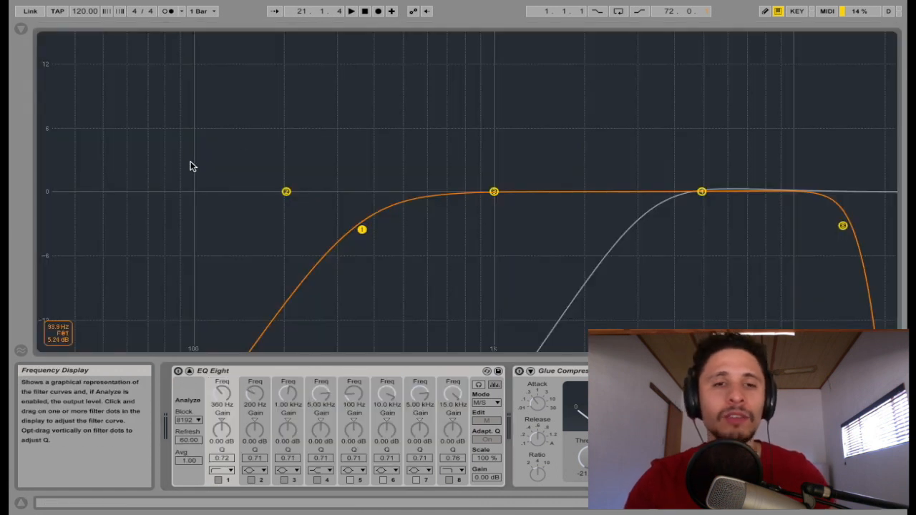
mouse_move(364, 230)
left_mouse_down()
mouse_move(137, 233)
mouse_move(357, 225)
left_mouse_up()
key("space")
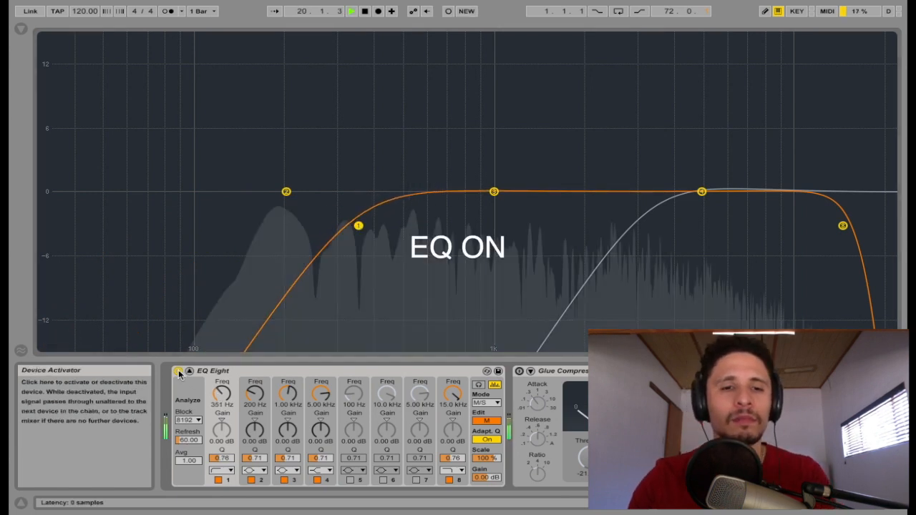
left_click(178, 372)
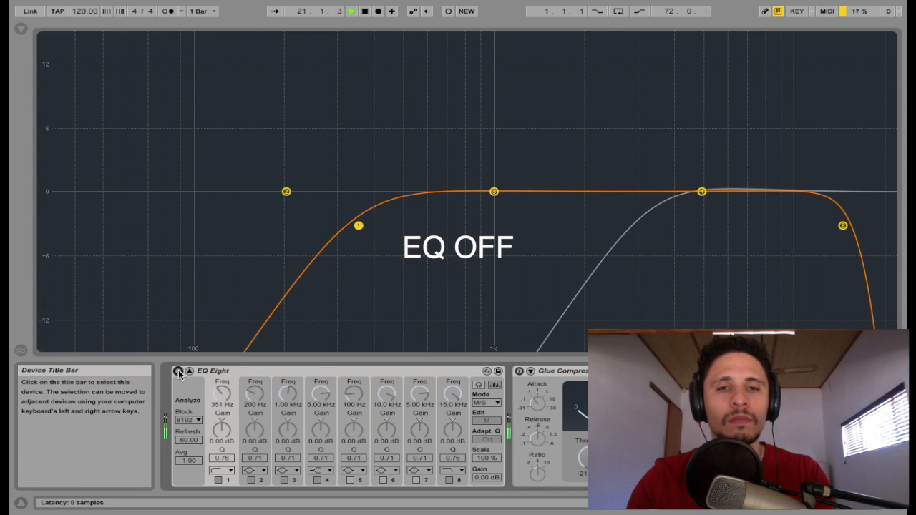
left_click(179, 371)
key("space")
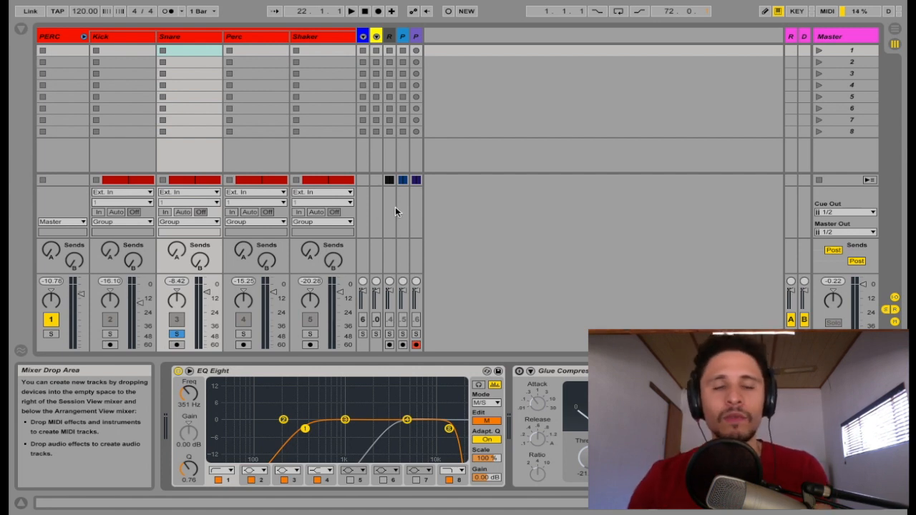
Unsolo the Snare and play the whole percussion group.
left_click(177, 334)
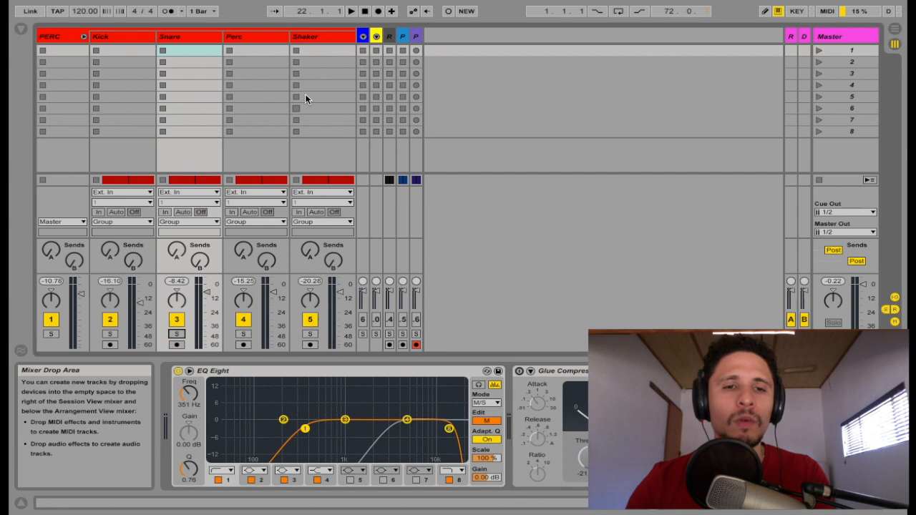
left_click(364, 321)
key("space")
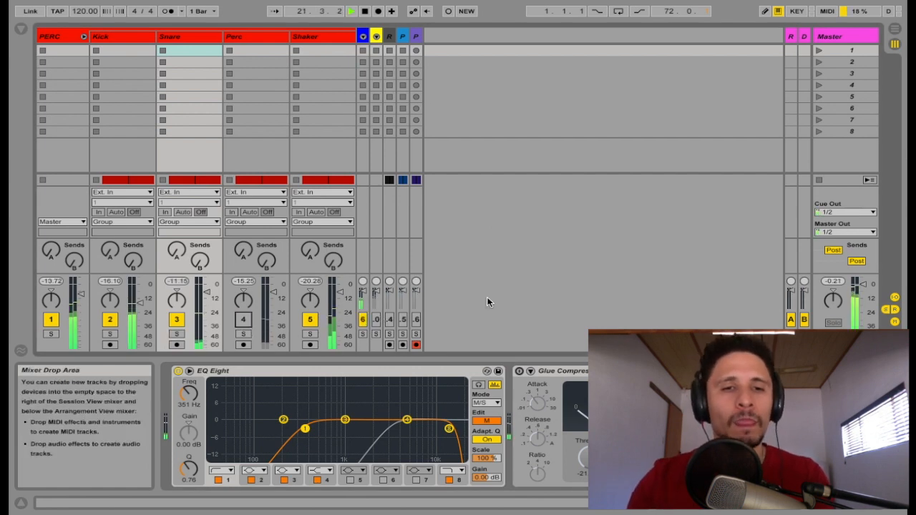
Compare the Snare and Perc device chains, briefly enlarging the Snare's EQ curve.
left_click(188, 36)
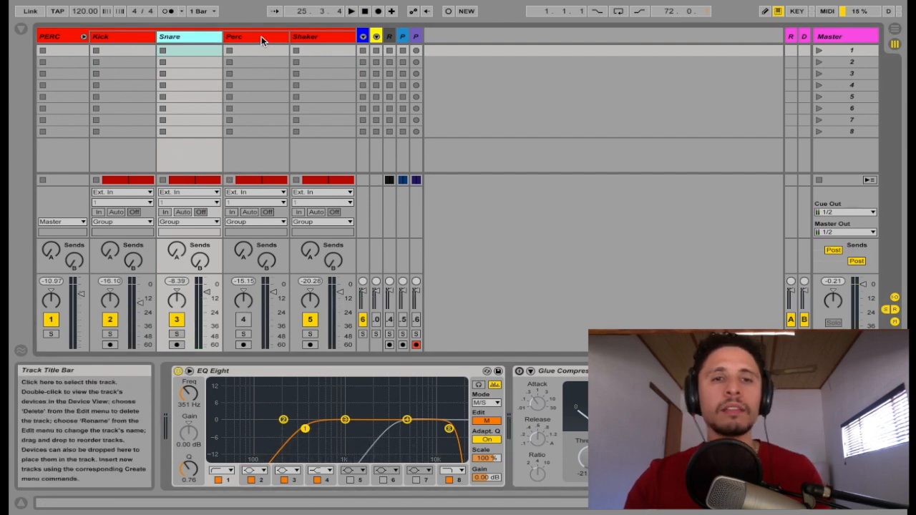
double_click(347, 393)
double_click(347, 144)
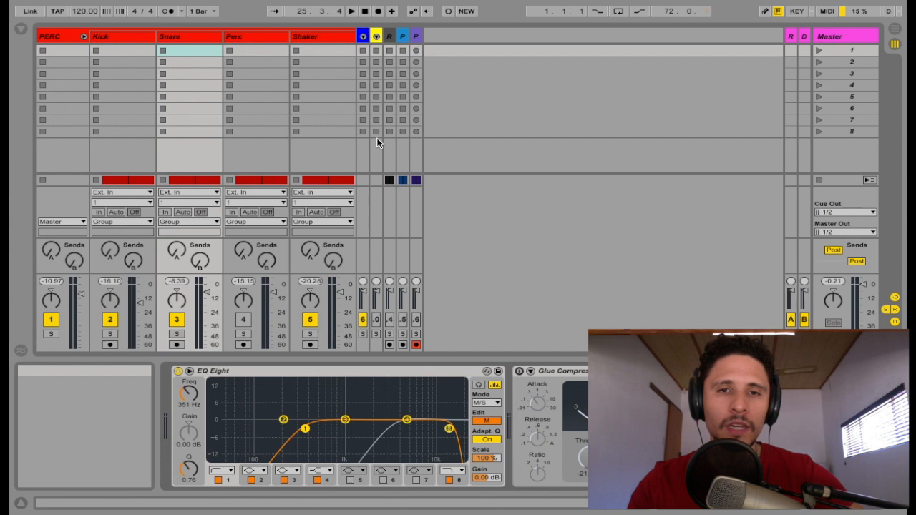
left_click(262, 41)
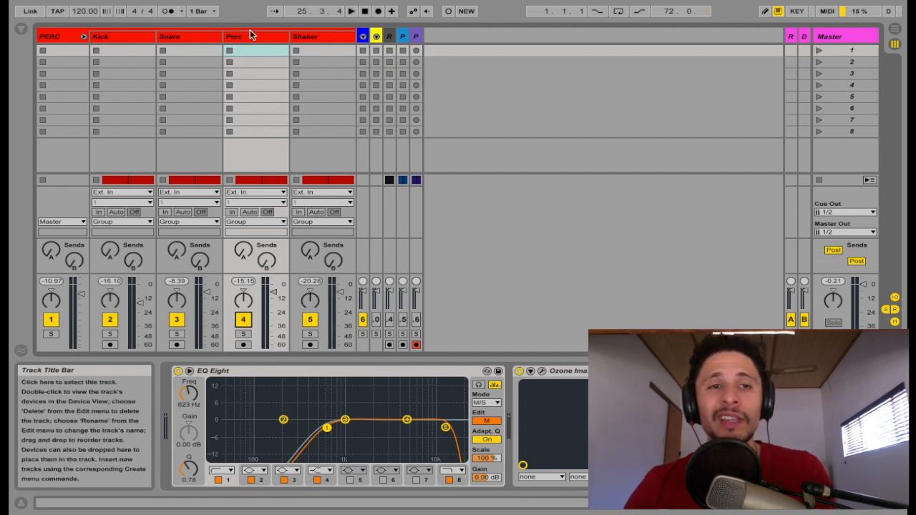
left_click(172, 39)
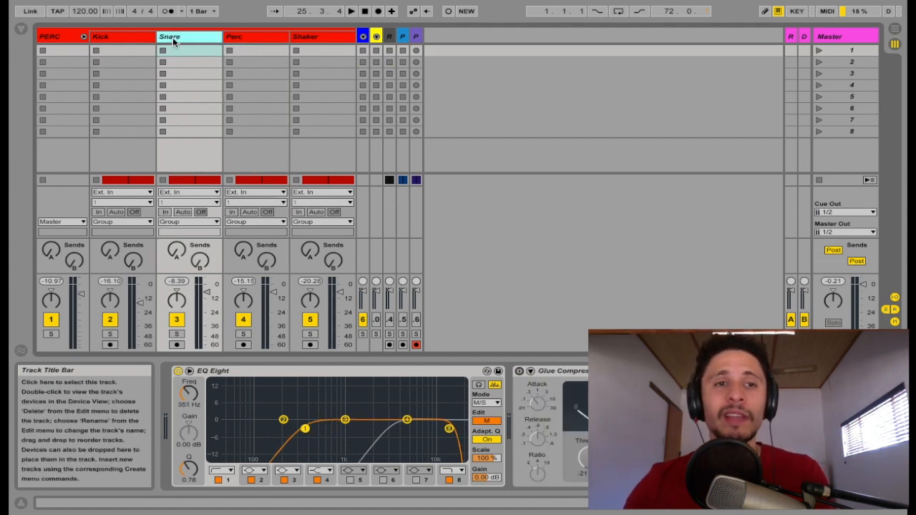
On the Perc track, A/B the EQ Eight's side-channel 3.29 kHz low cut during playback.
left_click(241, 36)
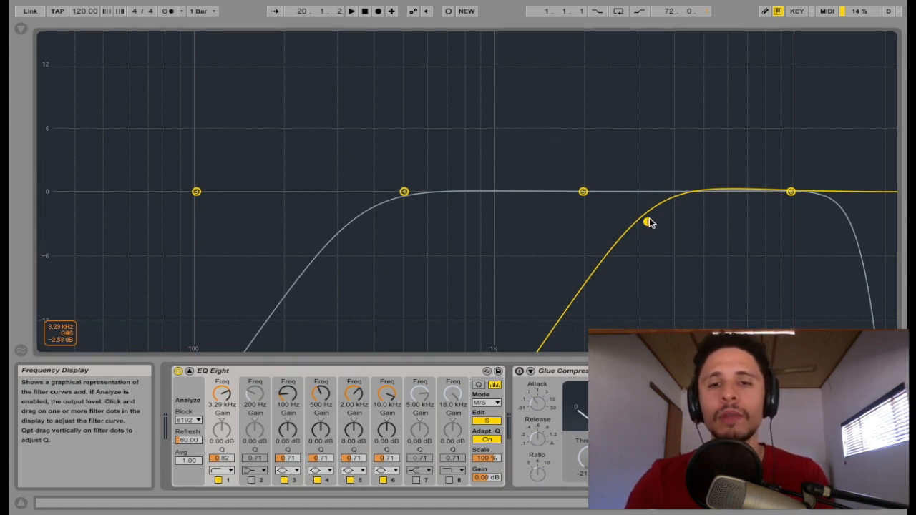
key("space")
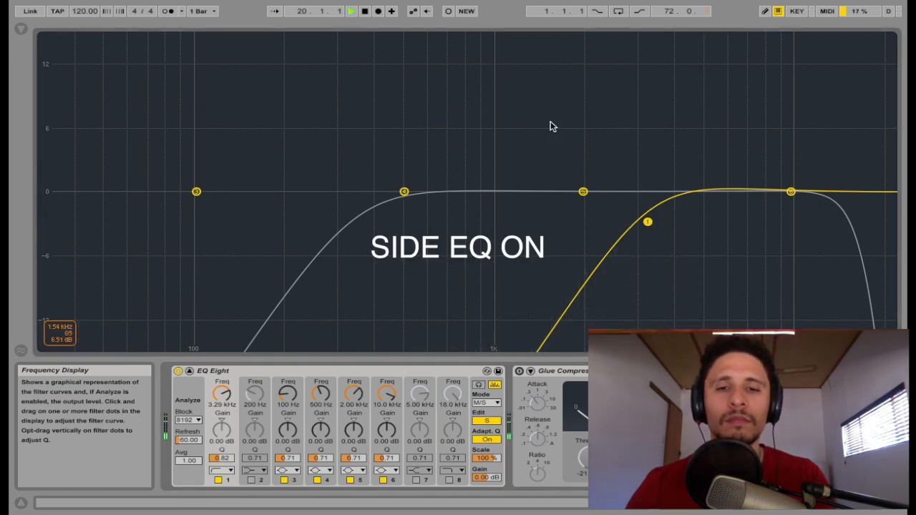
left_click(218, 481)
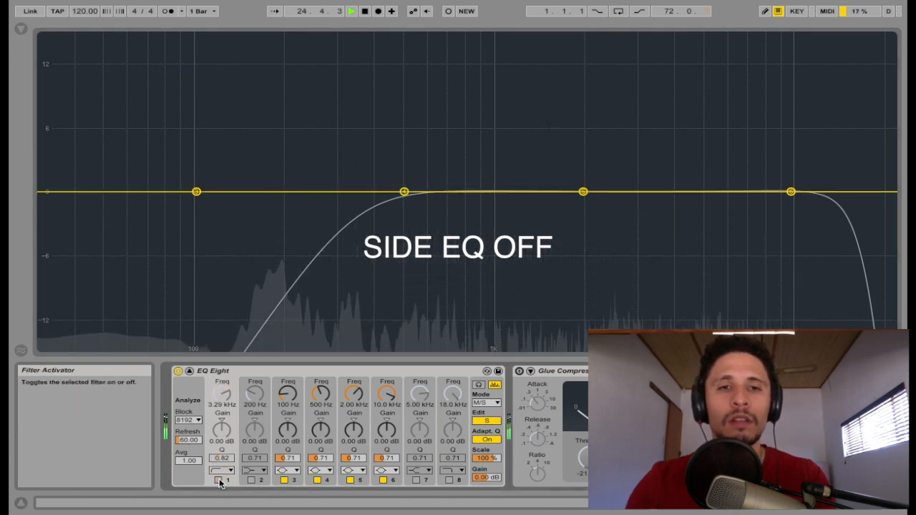
left_click(218, 480)
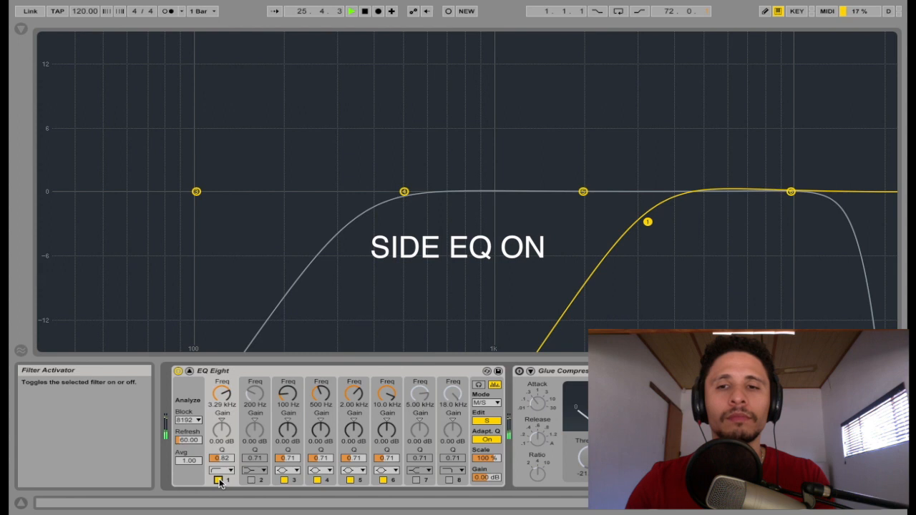
left_click(219, 480)
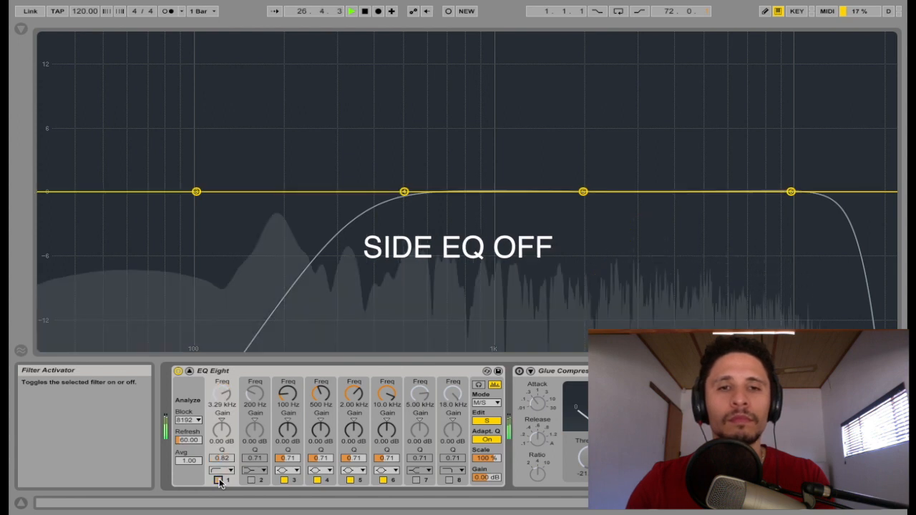
left_click(219, 480)
key("space")
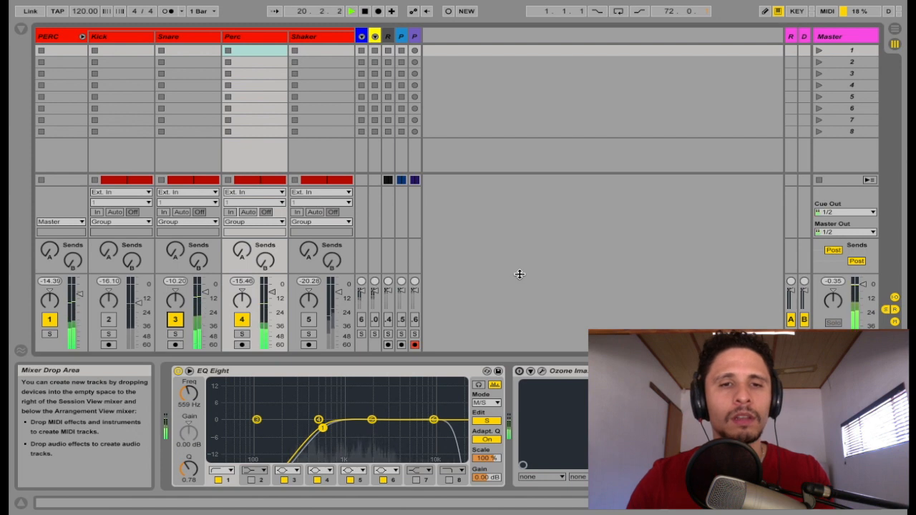
Open the Perc track's Ozone Imager window showing Width 40,0 and Stereoize Amount 10,0.
key("space")
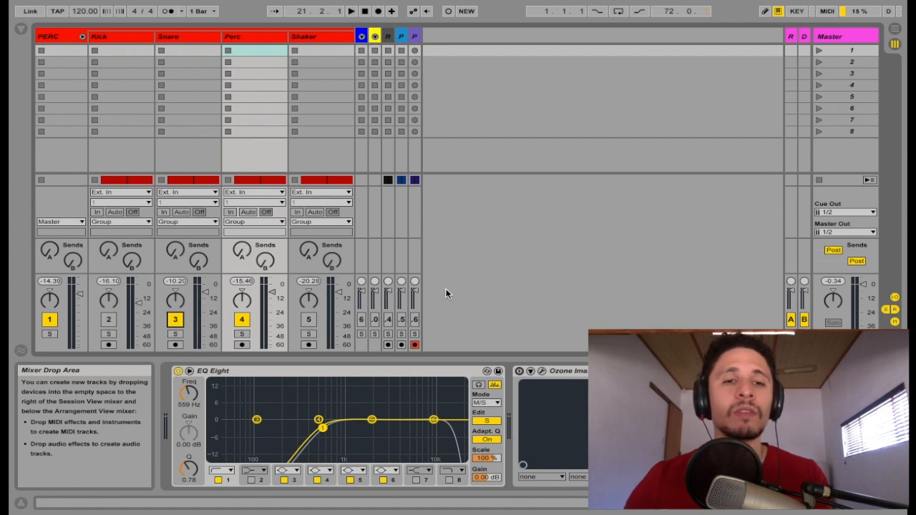
left_click(191, 37)
left_click(270, 40)
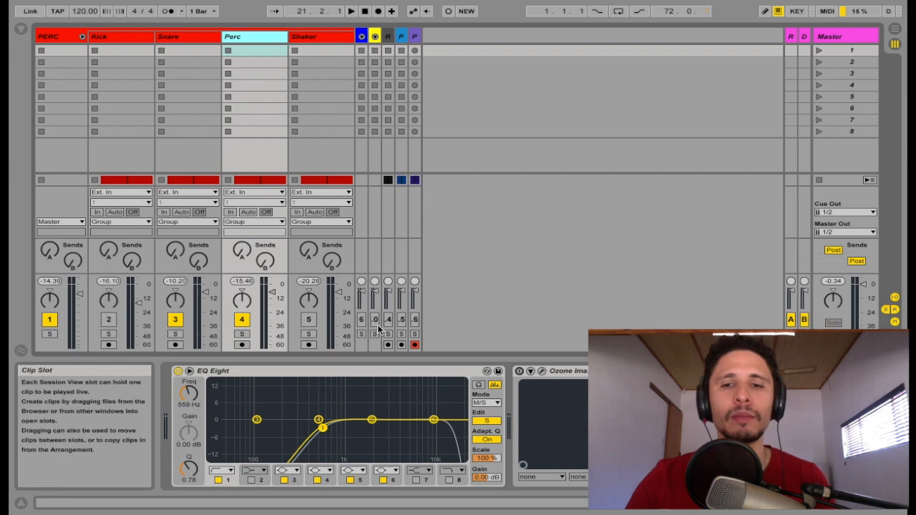
left_click(542, 371)
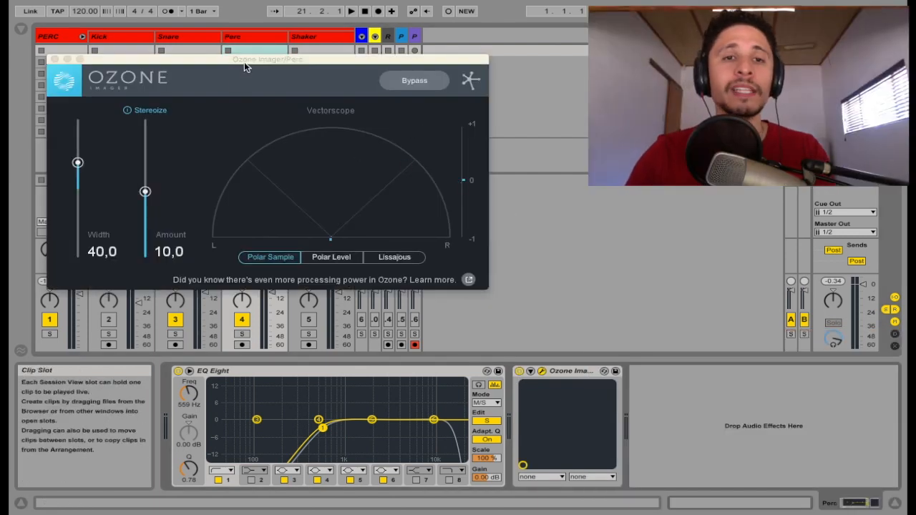
A/B the Perc's Ozone Imager widening during playback, leaving it switched on.
left_click_drag(244, 62, 291, 62)
key("space")
key("space")
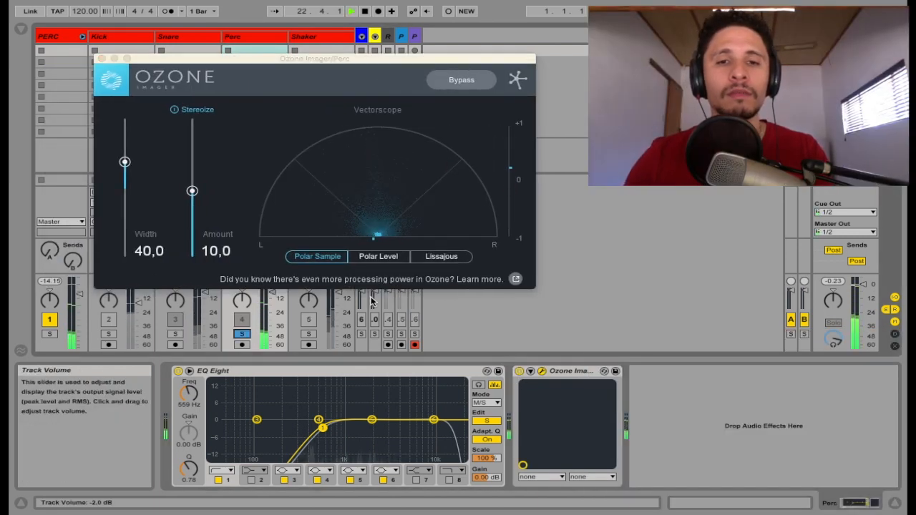
key("space")
left_click(519, 371)
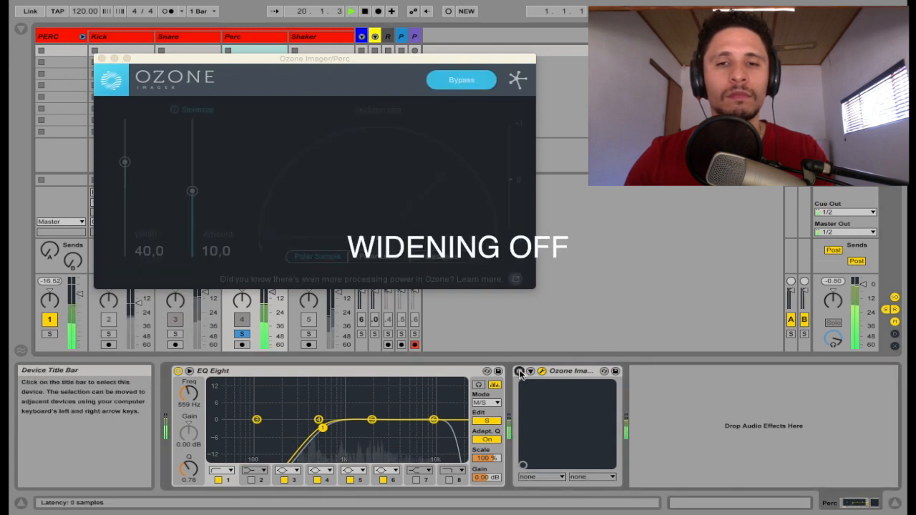
left_click(519, 371)
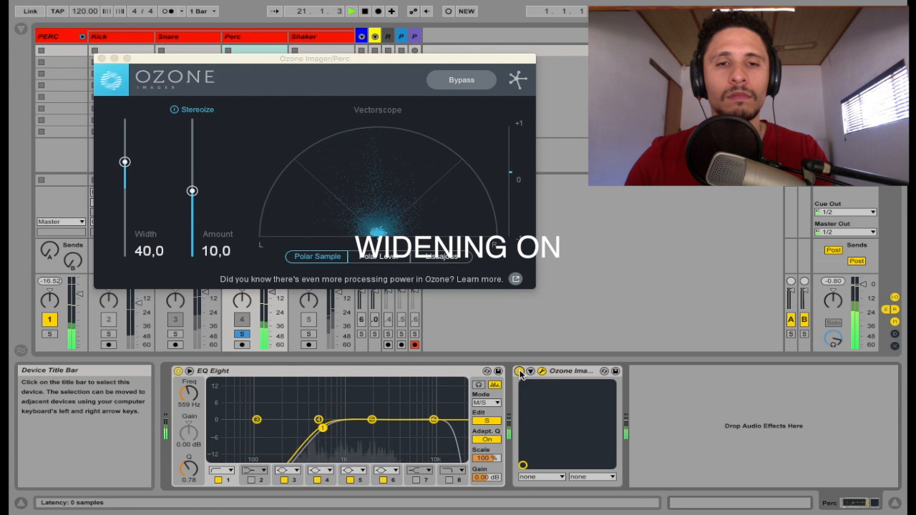
left_click(519, 370)
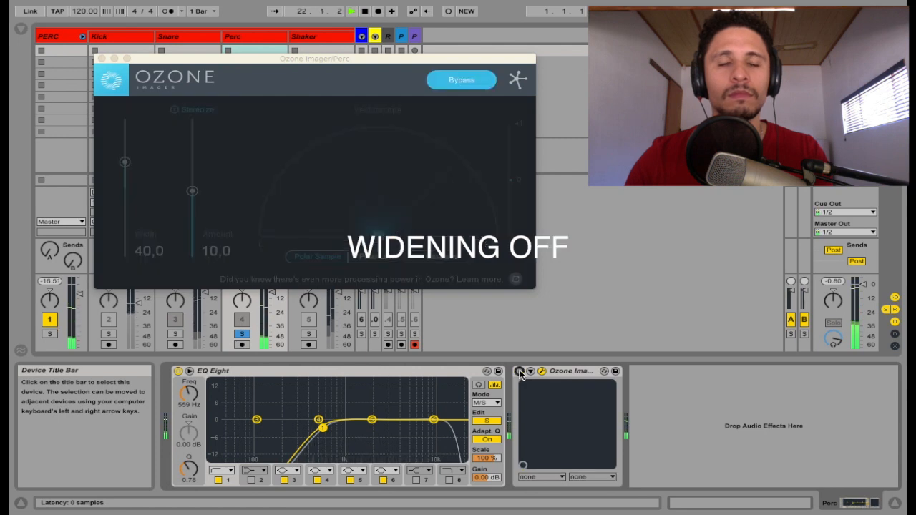
key("space")
left_click_drag(342, 63, 405, 99)
left_click(519, 371)
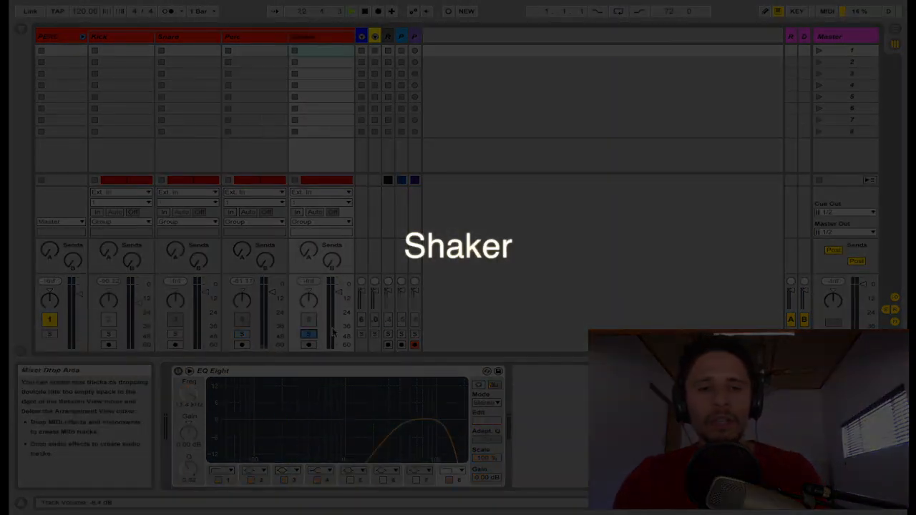
Enable the soloed Shaker's EQ Eight and expand its curve showing 3.88 kHz and 11.4 kHz cuts.
key("space")
key("Tab")
key("Tab")
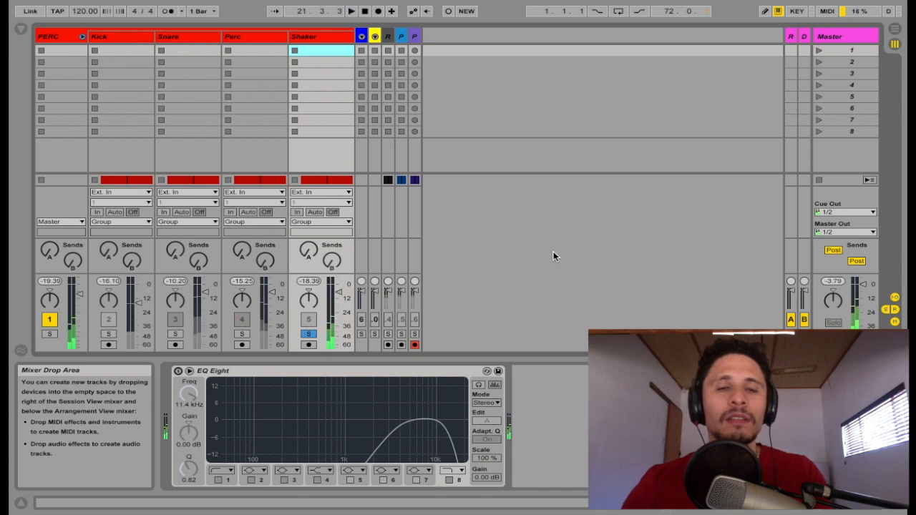
key("space")
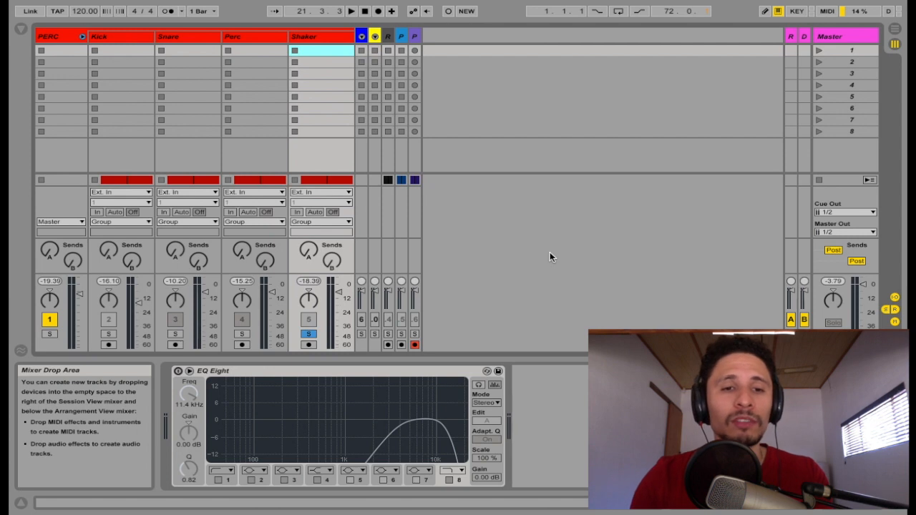
left_click(178, 371)
double_click(335, 395)
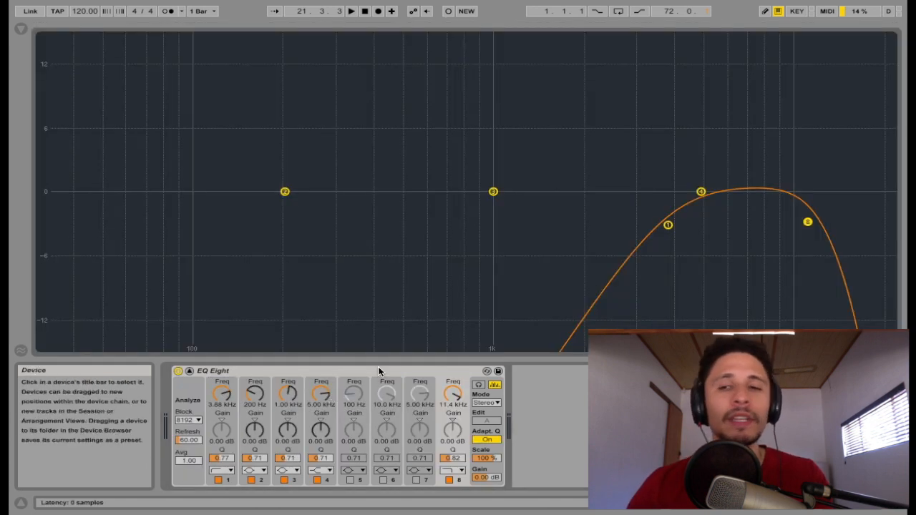
Compare the Shaker with EQ Eight's 3.88 kHz low-cut band bypassed and enabled, leaving it enabled.
left_click(218, 481)
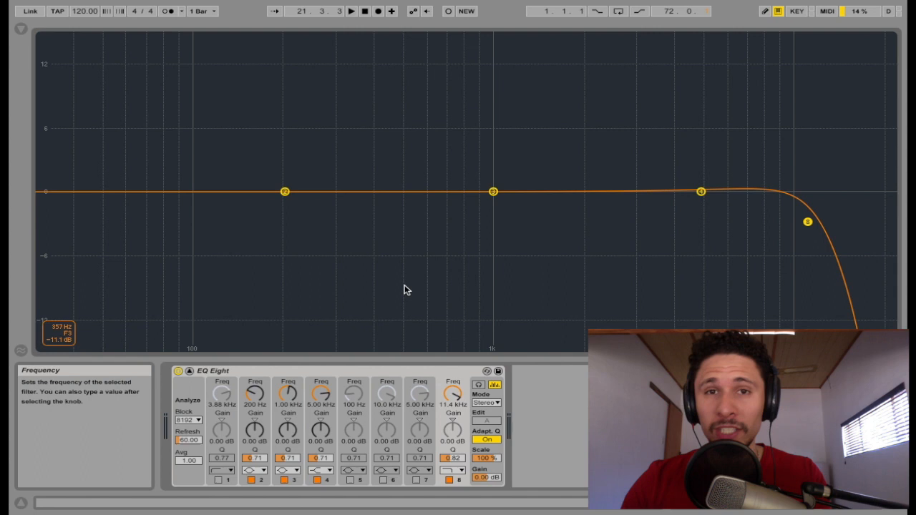
key("space")
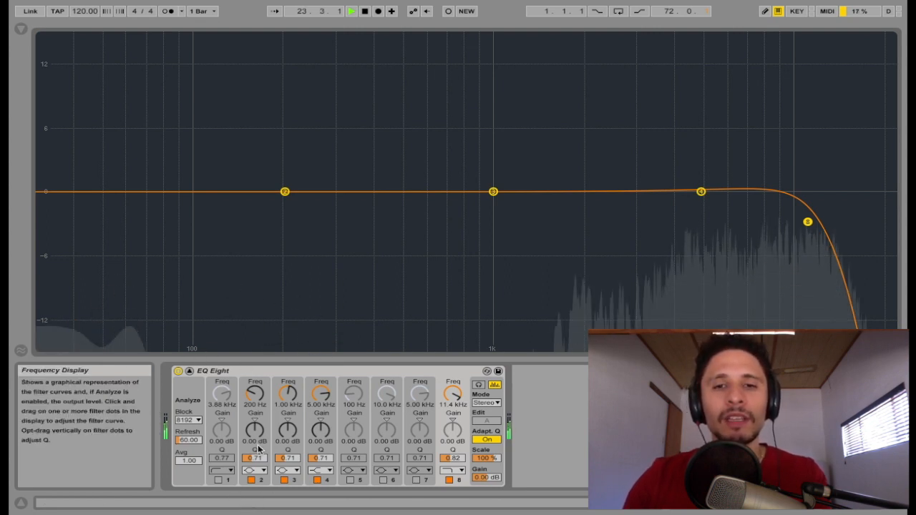
left_click(218, 481)
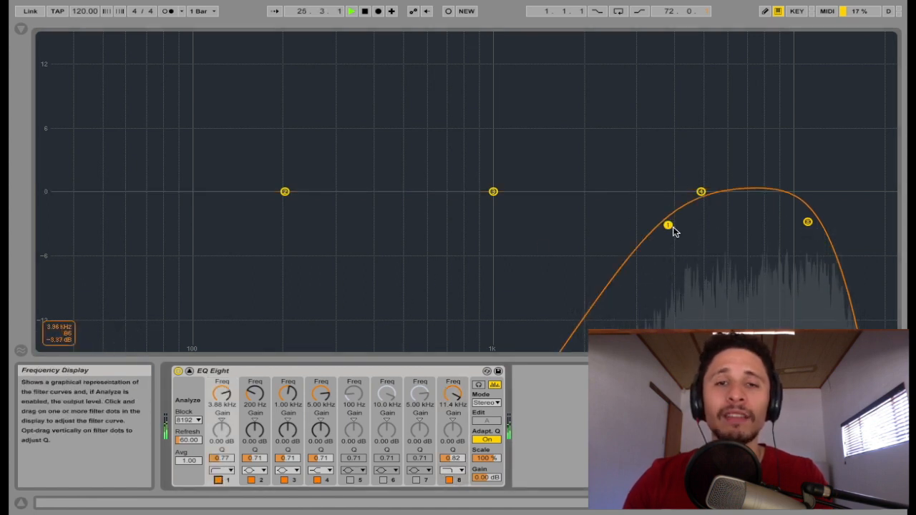
key("space")
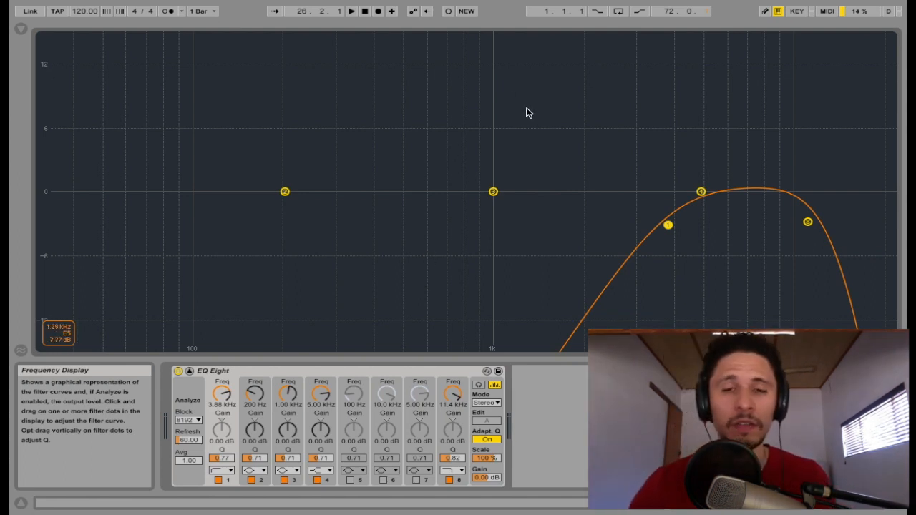
key("space")
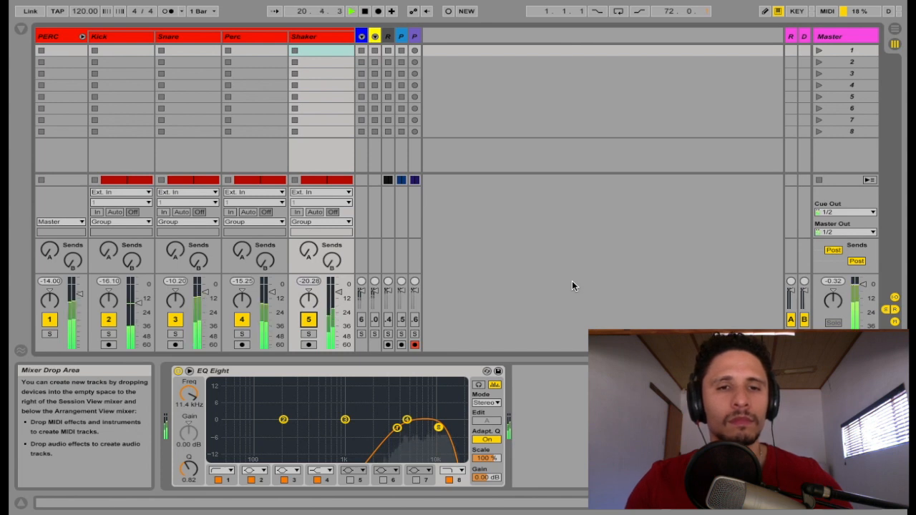
Briefly switch track 6 on and off, stop playback, and select the PERC group bus.
left_click(361, 320)
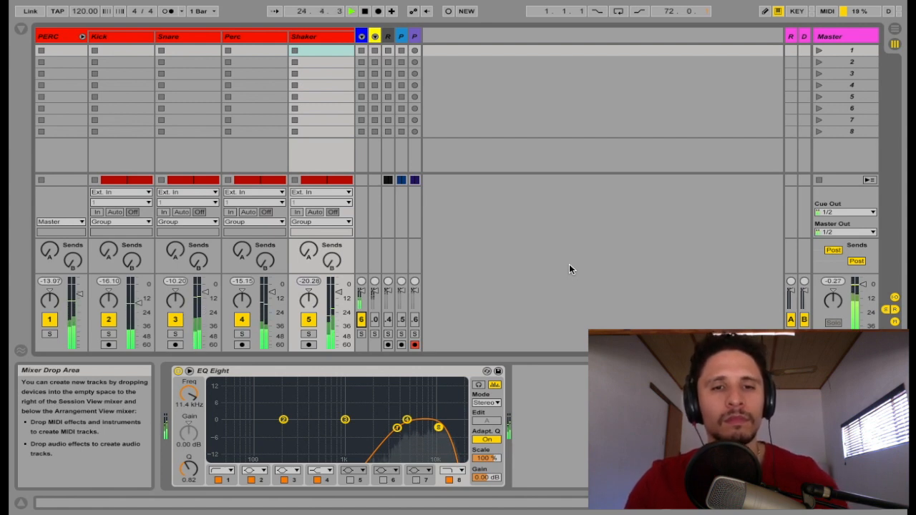
left_click(361, 322)
key("space")
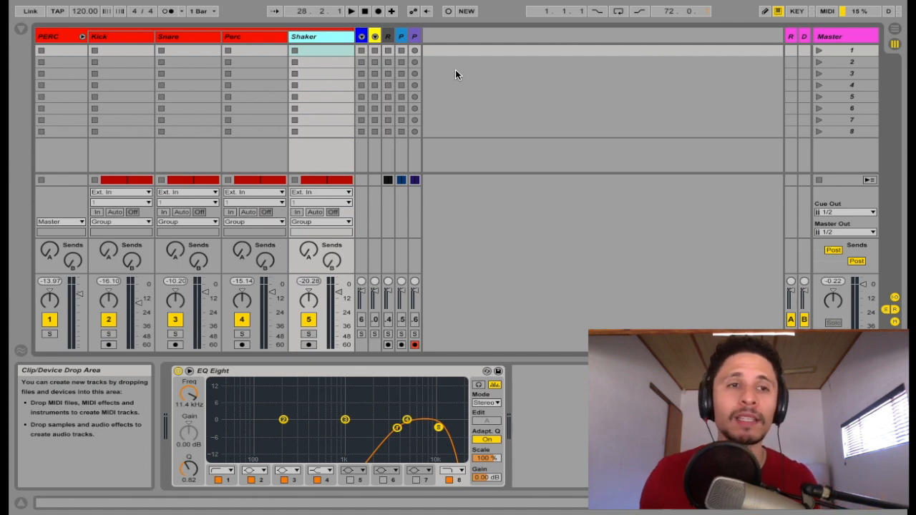
left_click(65, 37)
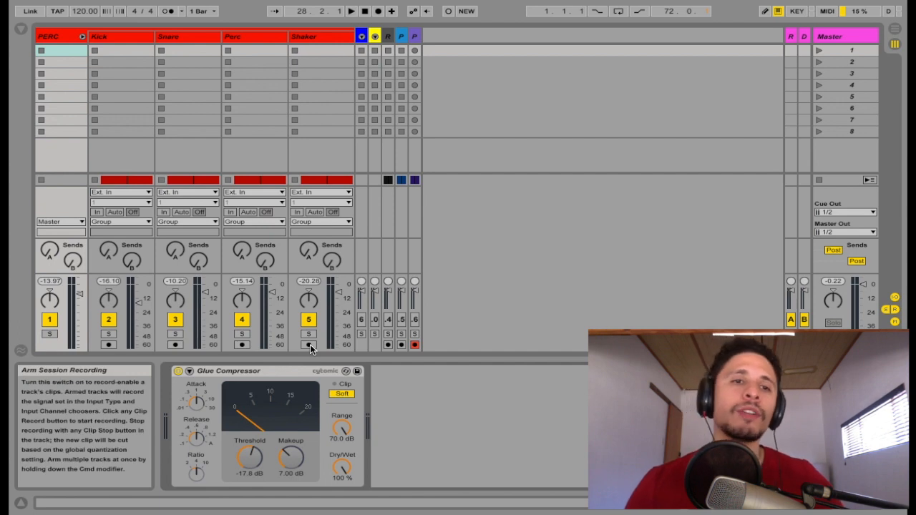
Play the PERC group through its Glue Compressor (−17.8 dB threshold, 7 dB makeup).
left_click(65, 40)
key("space")
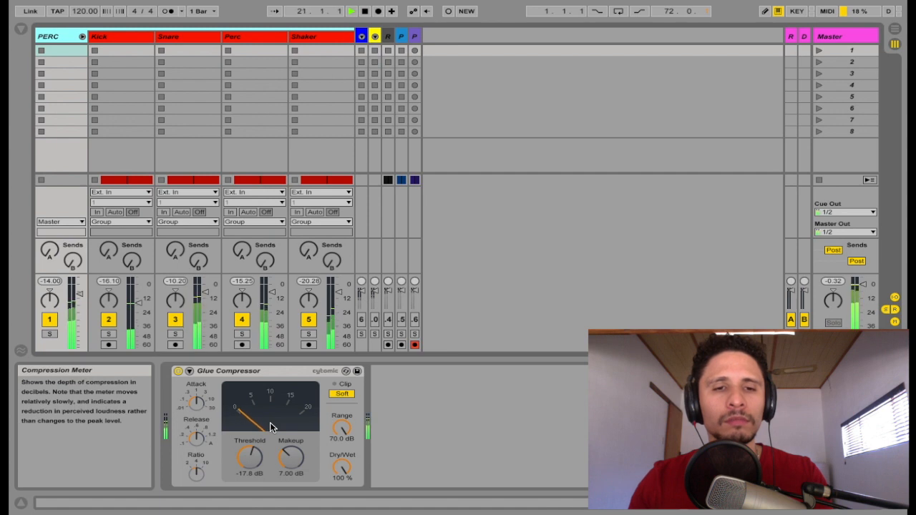
key("space")
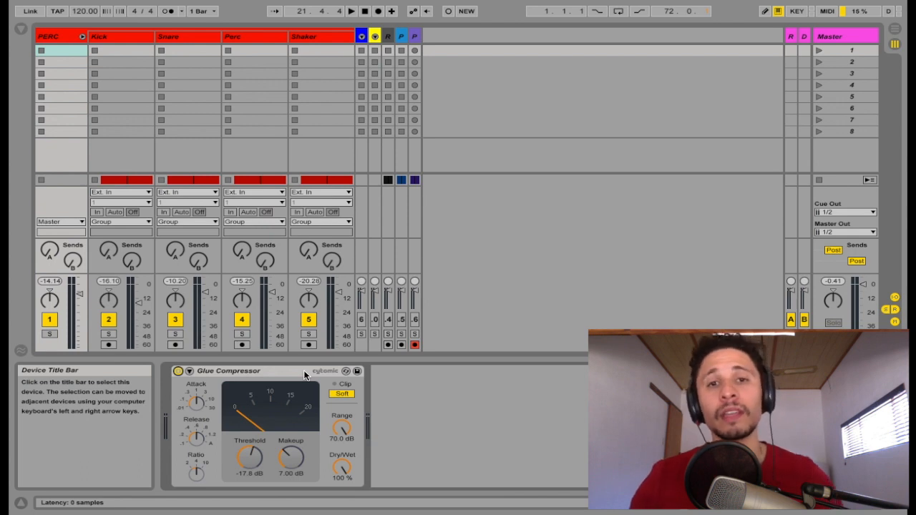
key("space")
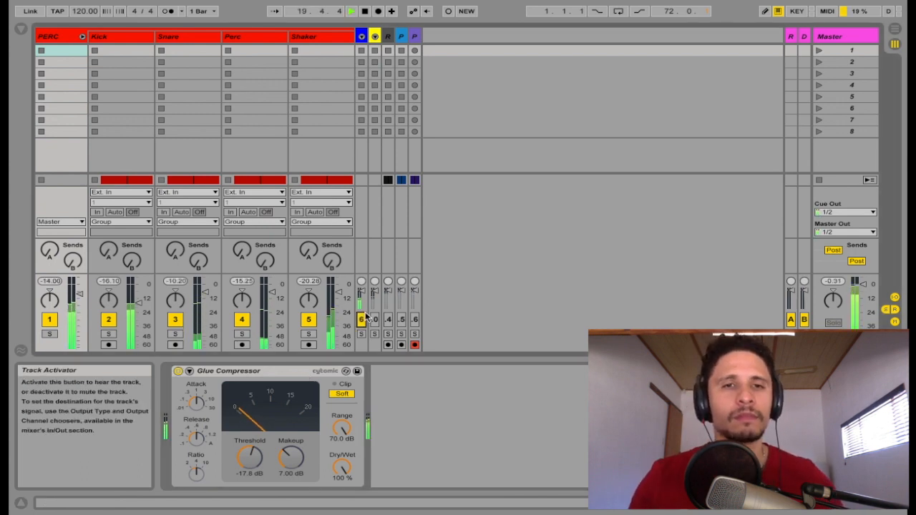